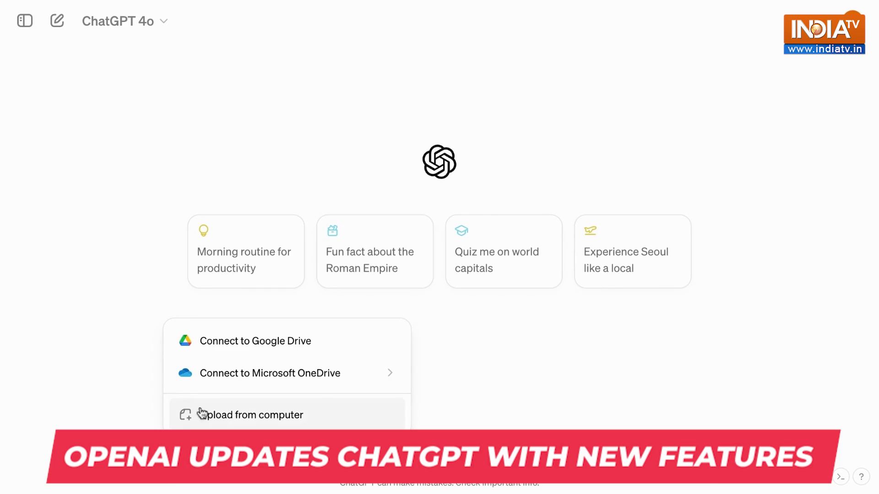
Start connecting Google Drive from the attachment menu, reaching Google sign-in.
left_click(234, 352)
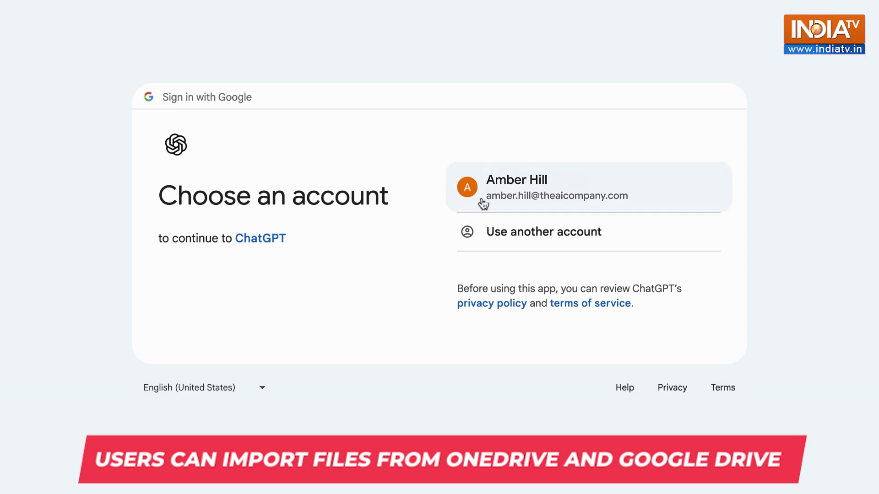
Sign in with the existing Google account to return to the new chat.
left_click(483, 203)
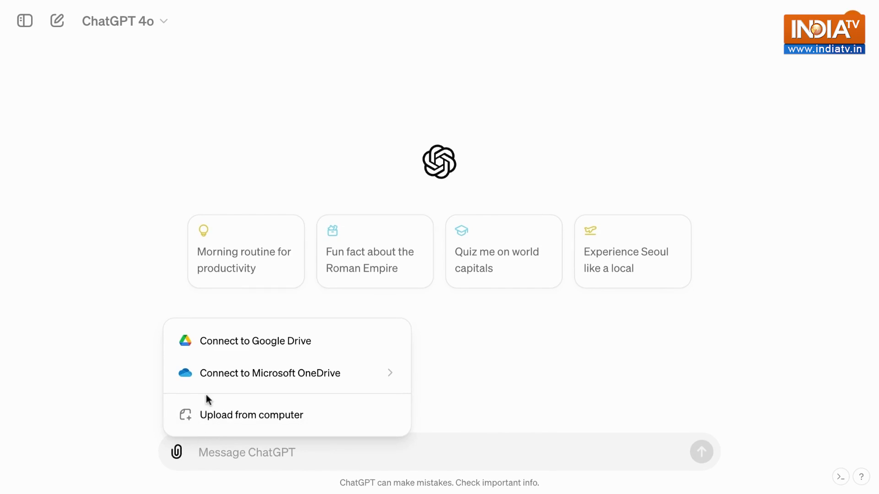
Connect Google Drive from the attachment menu to open the Drive file picker.
left_click(234, 343)
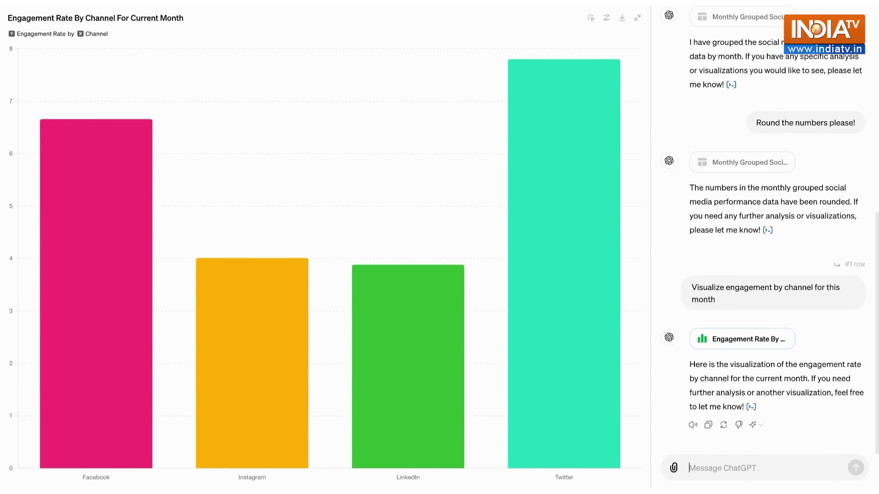
type("W")
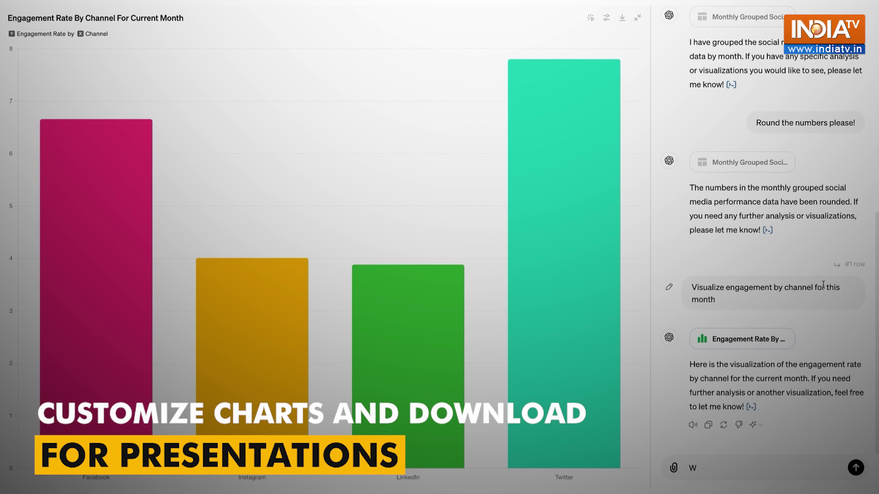